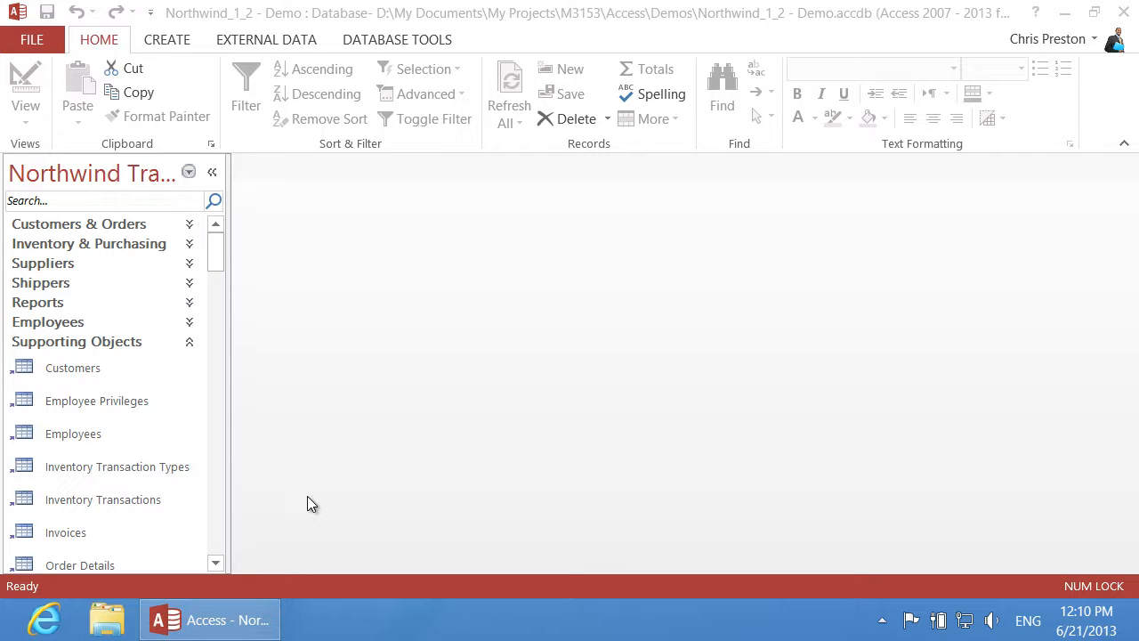
Step: Group the Navigation Pane by Tables and Related Views and open the Employees table with its 9 records
click(189, 173)
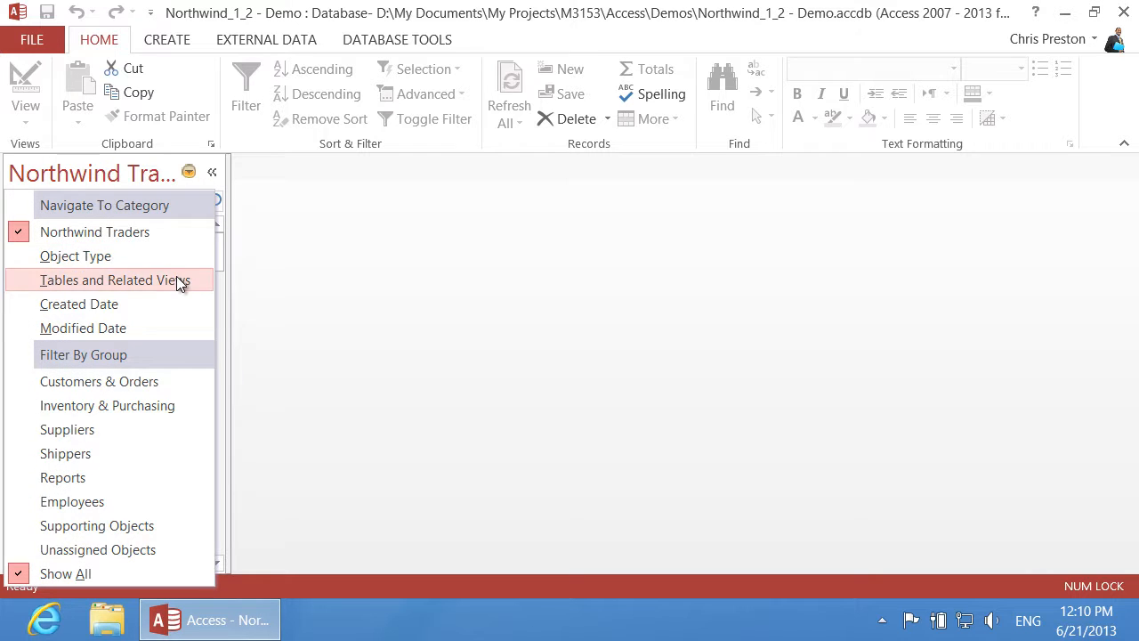
click(177, 281)
click(190, 224)
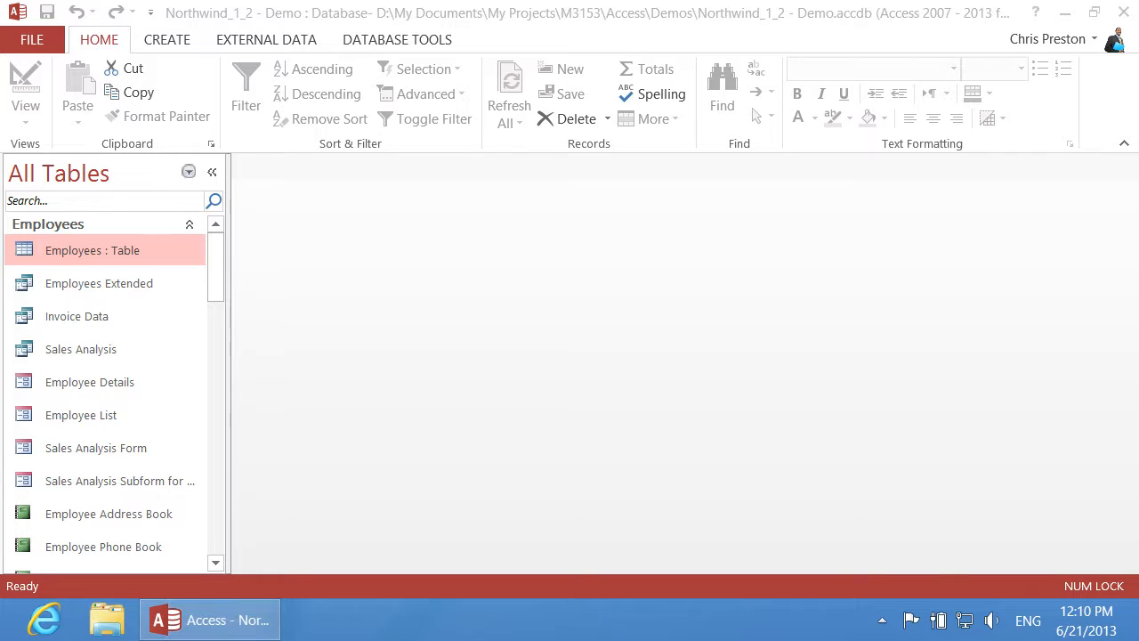
click(138, 250)
double_click(138, 250)
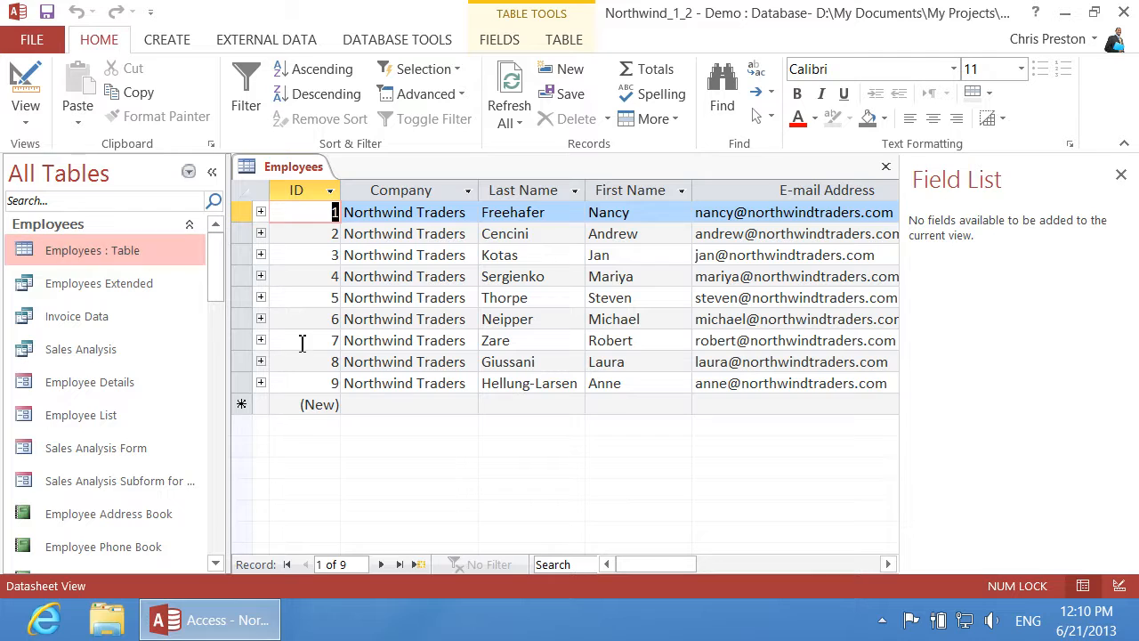
Step: Start a new employee row with Company Northwind Traders and the new employee's last and first names
click(380, 406)
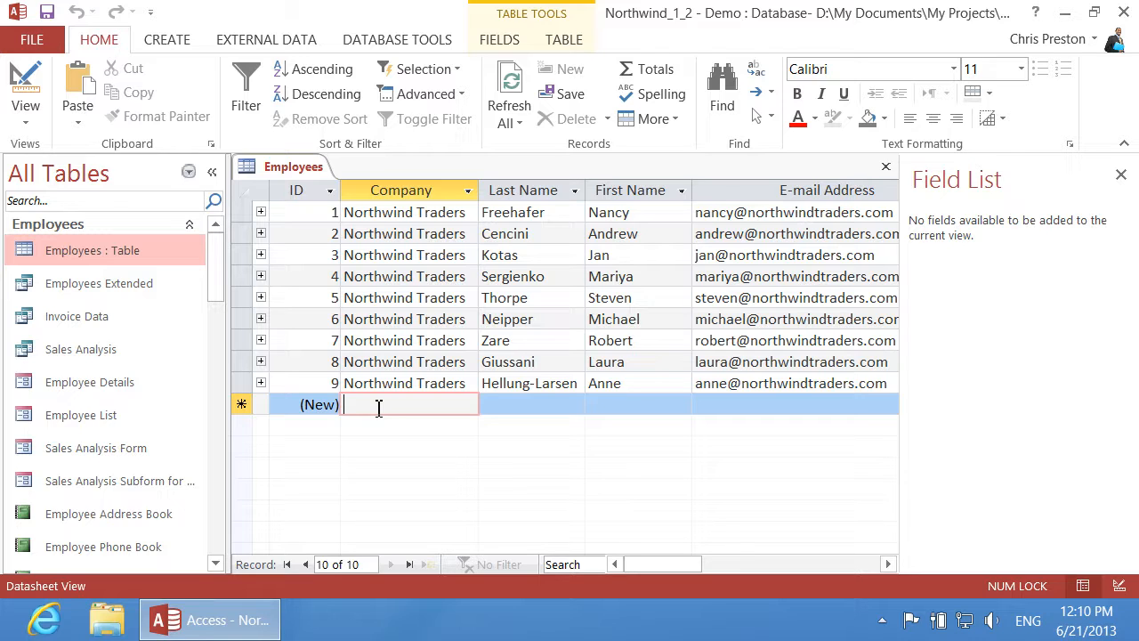
key(ctrl+apostrophe)
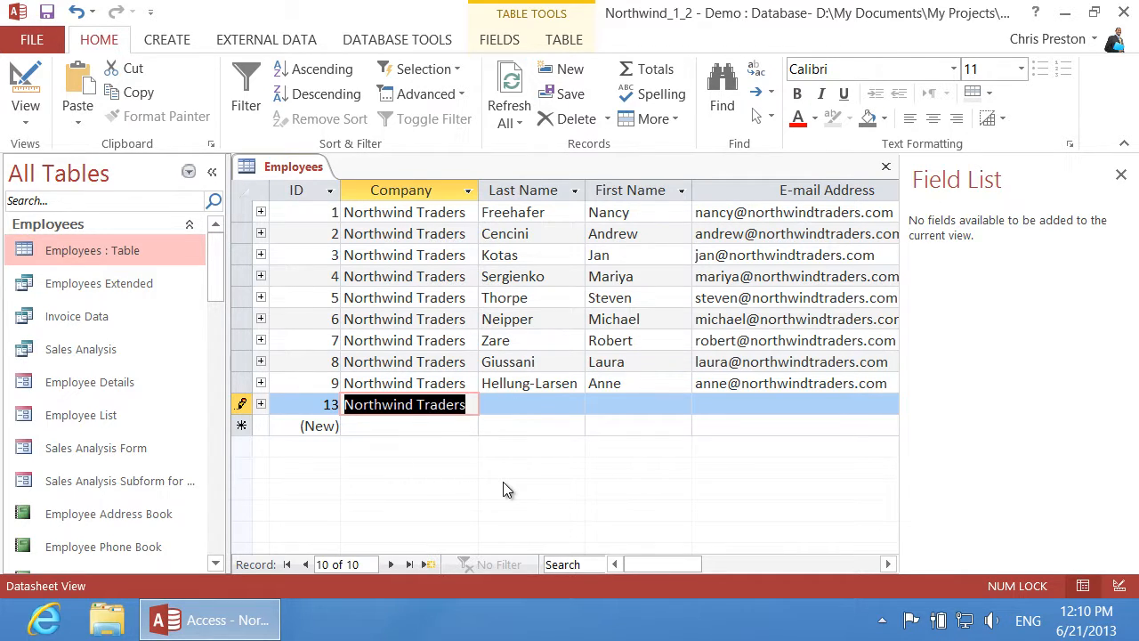
key(Tab)
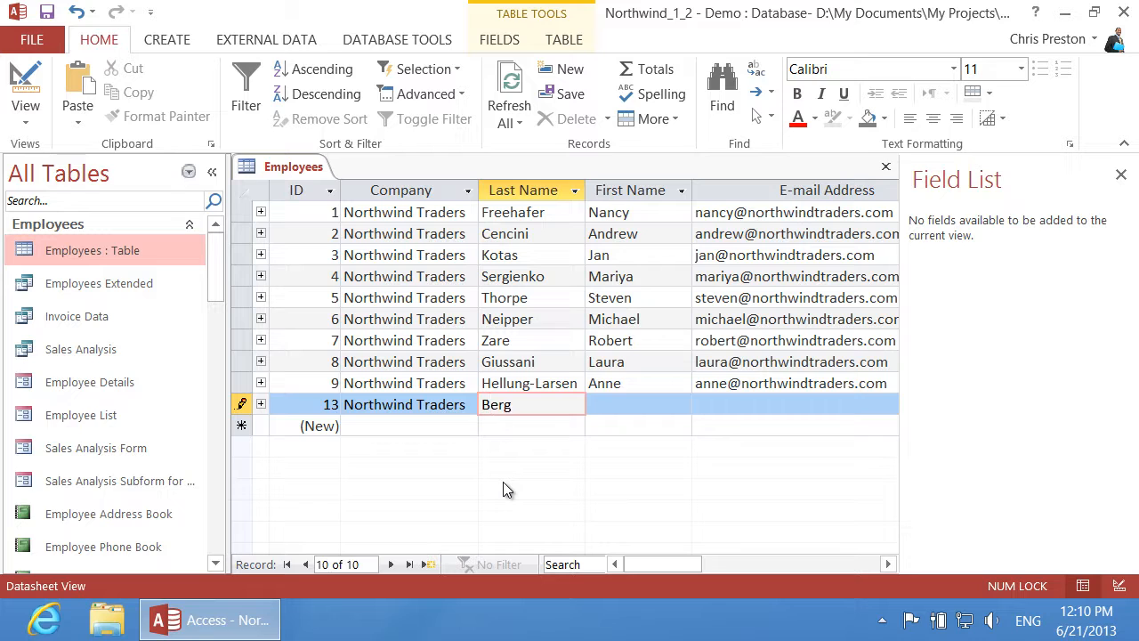
key(Tab)
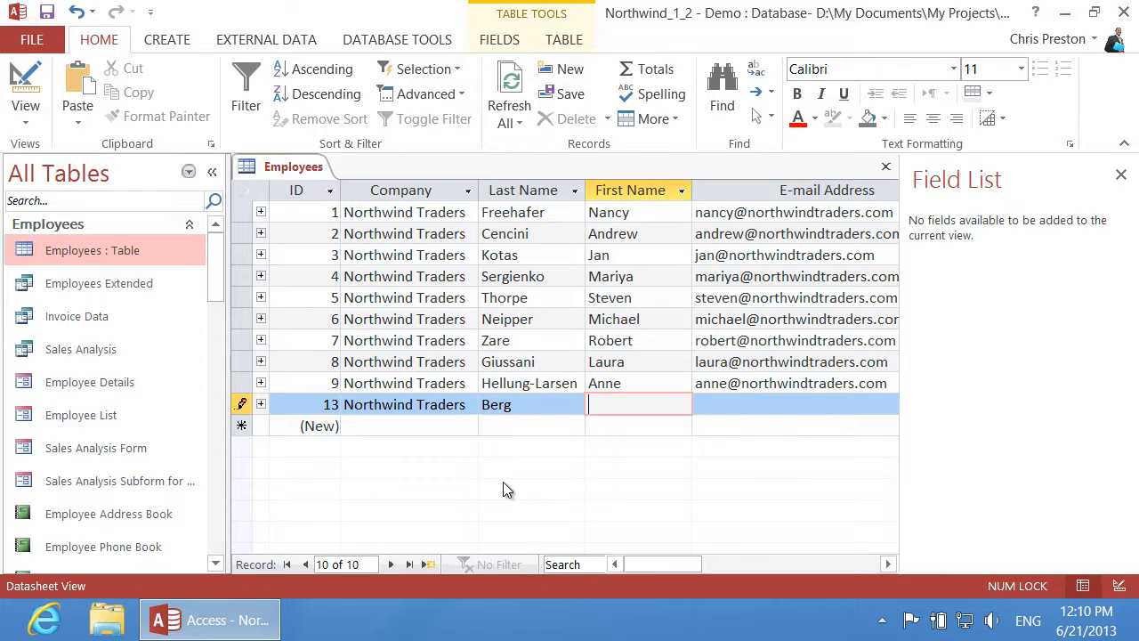
Step: Fill in the employee's e-mail, job title Sales Representative, business phone and employment date 6/21/2013
key(Tab)
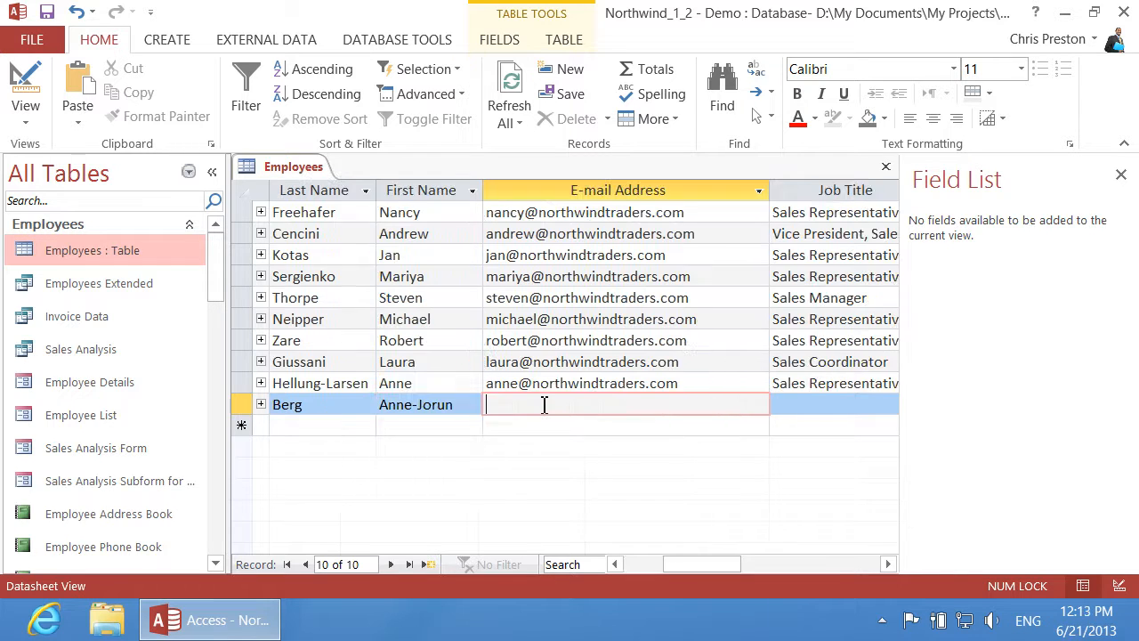
text(anne@northwindtraders.com)
key(Tab)
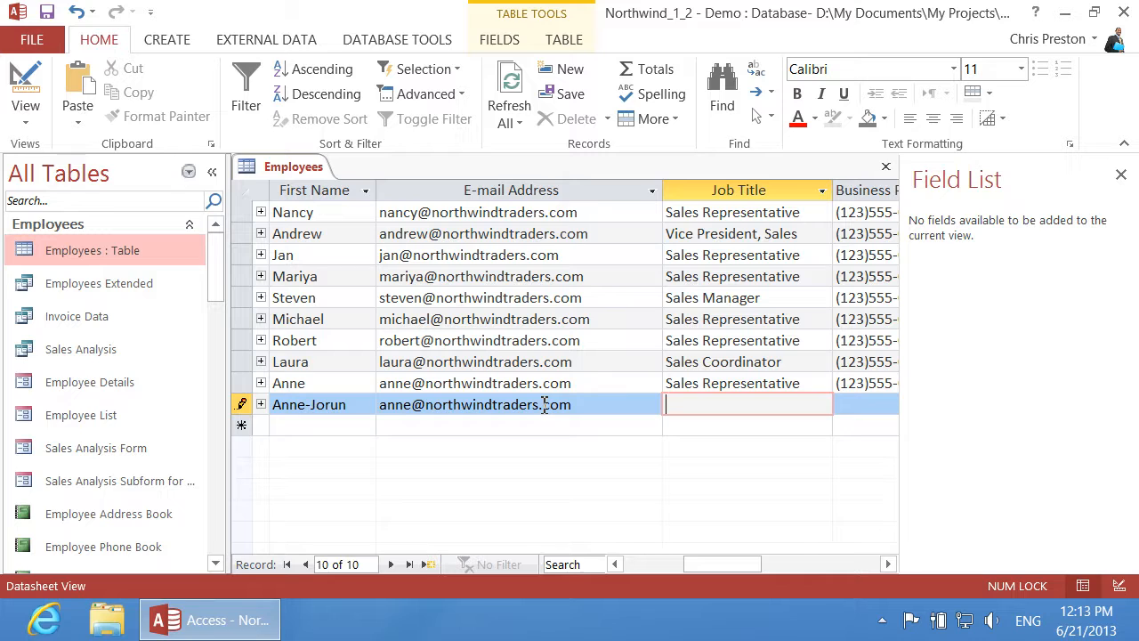
key(ctrl+apostrophe)
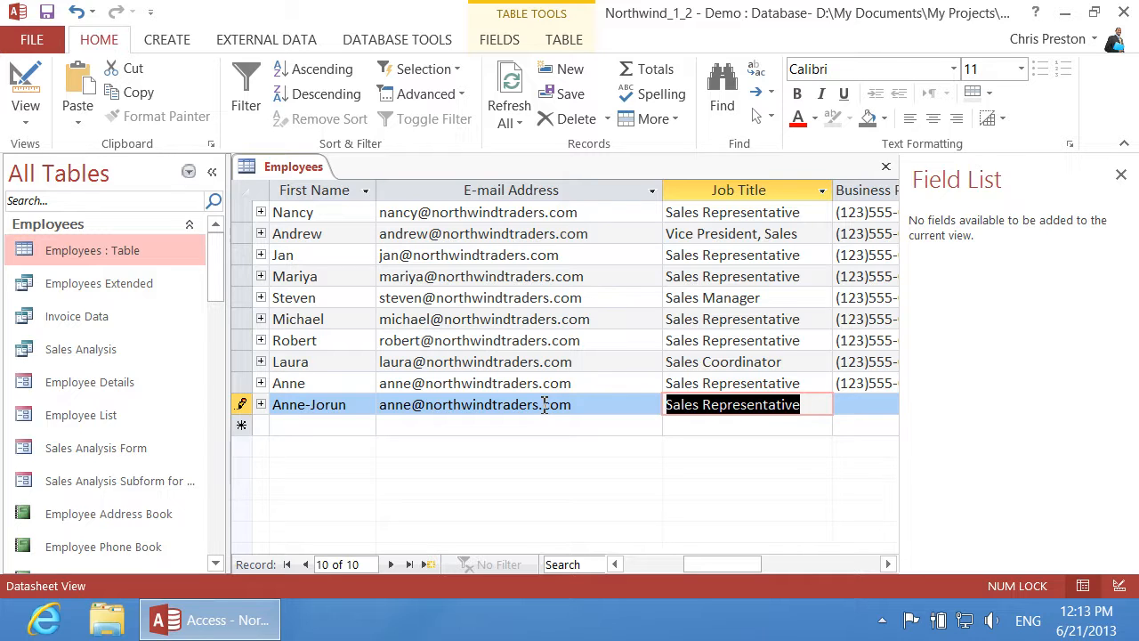
key(Tab)
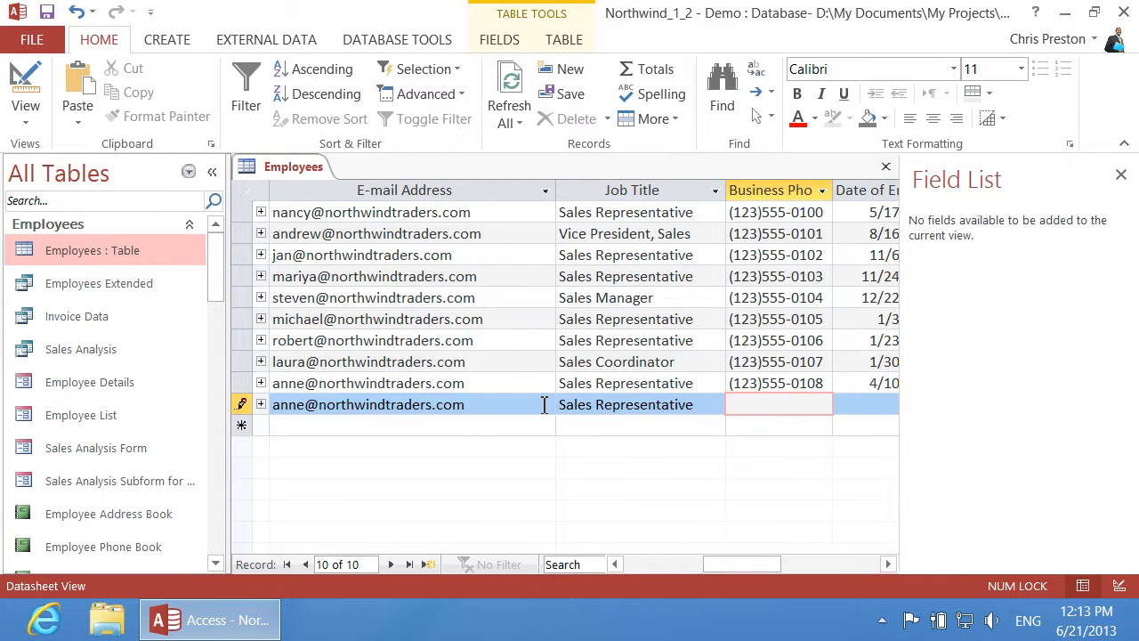
text((123)555-0109)
key(Tab)
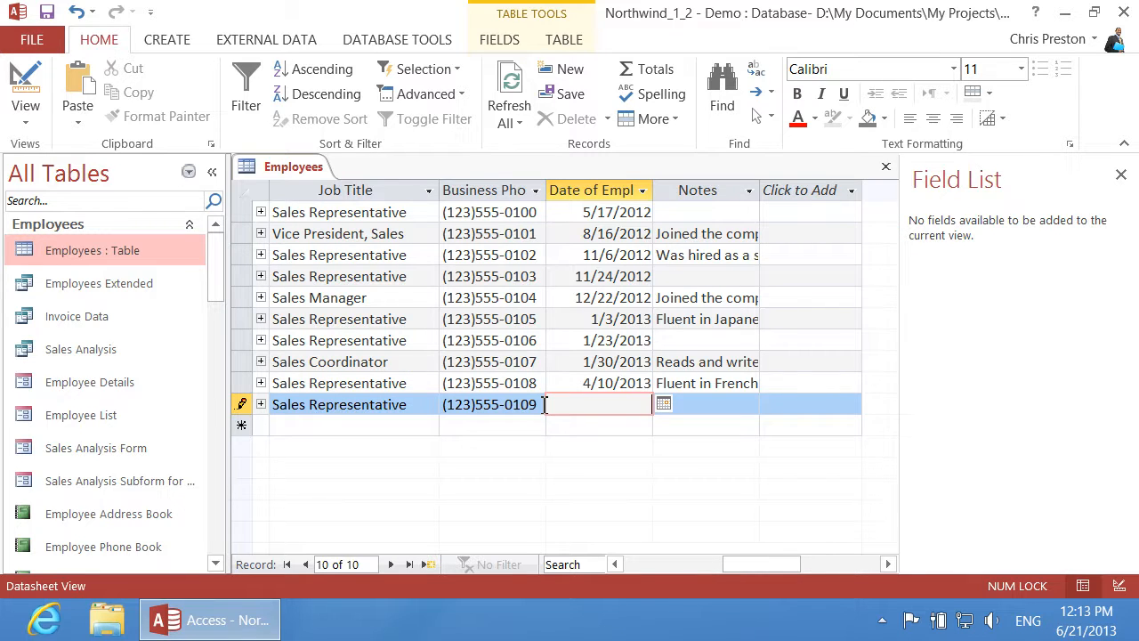
key(ctrl+semicolon)
Step: Clear the duplicate-value error by making the new employee's e-mail unique, save the record and close Employees
click(563, 428)
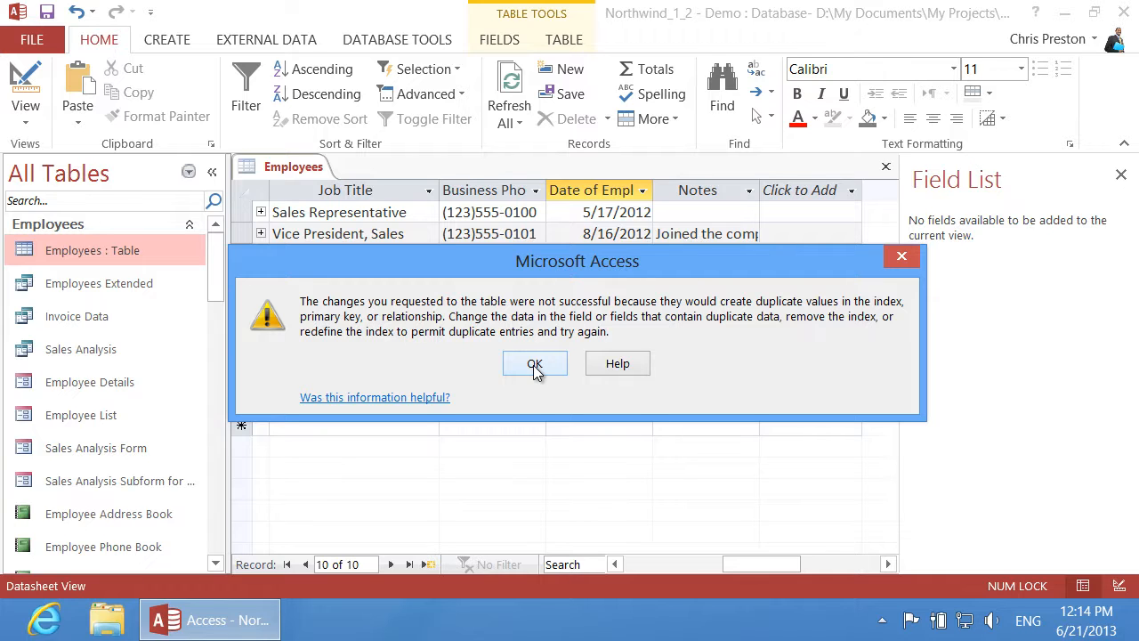
click(533, 364)
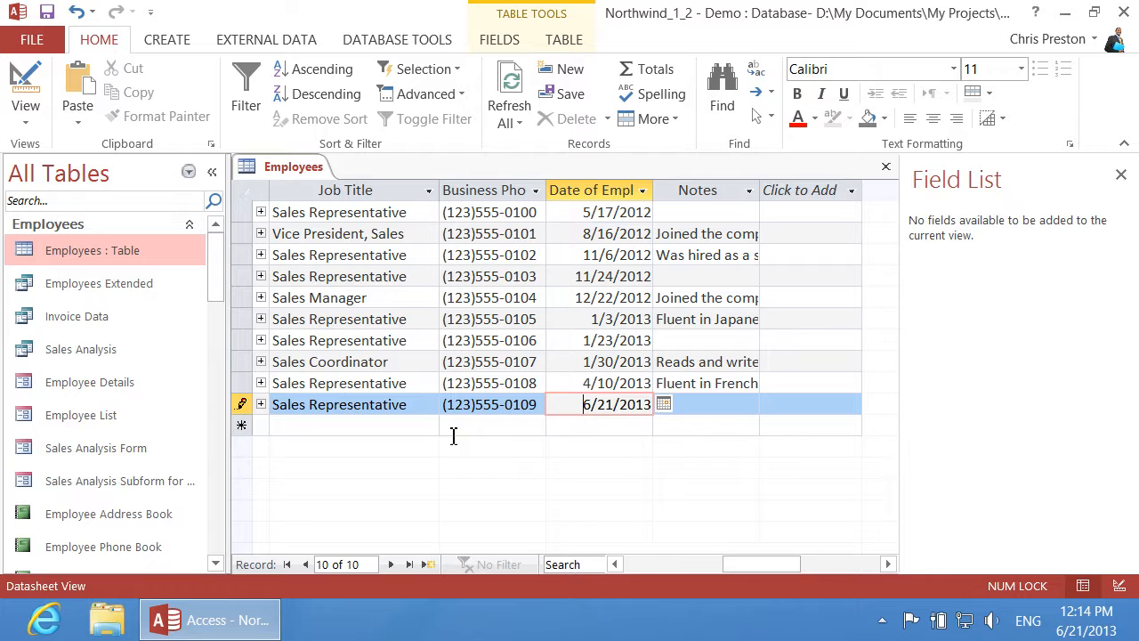
drag(739, 568, 680, 567)
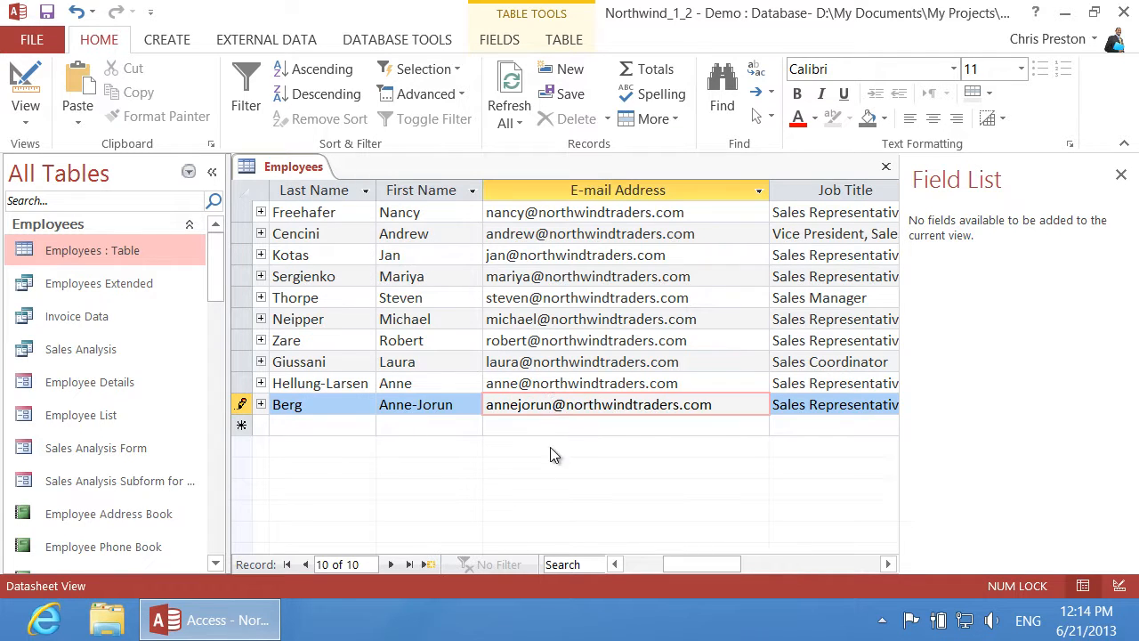
click(549, 426)
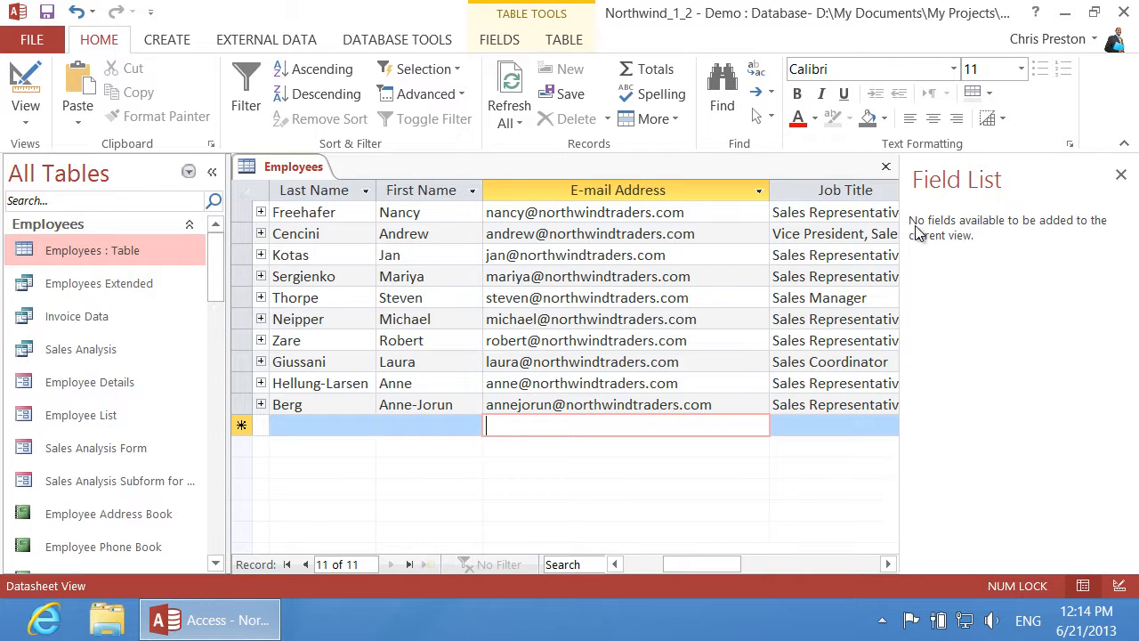
click(886, 167)
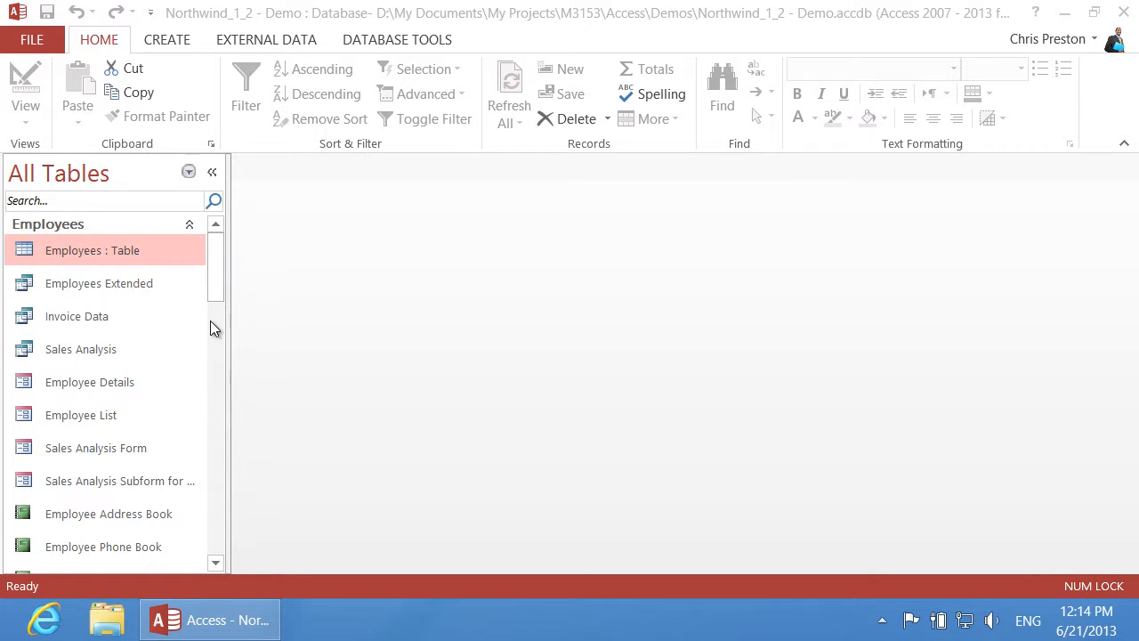
Step: Collapse the Employees group and open the Employee Privileges form listing its 5 records
click(189, 225)
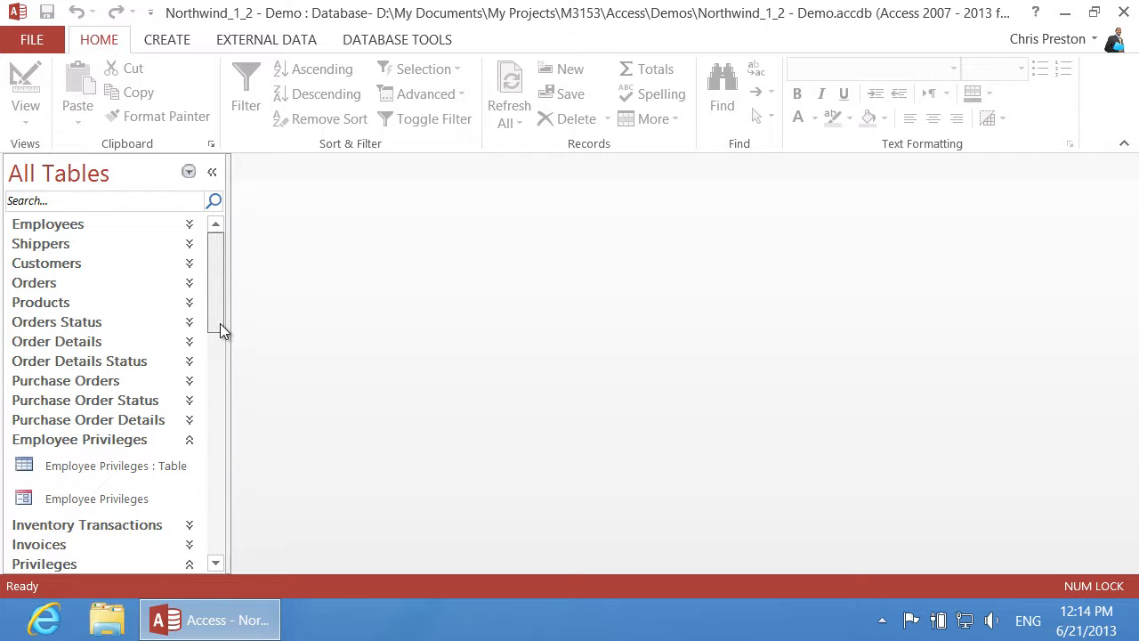
drag(222, 331, 222, 359)
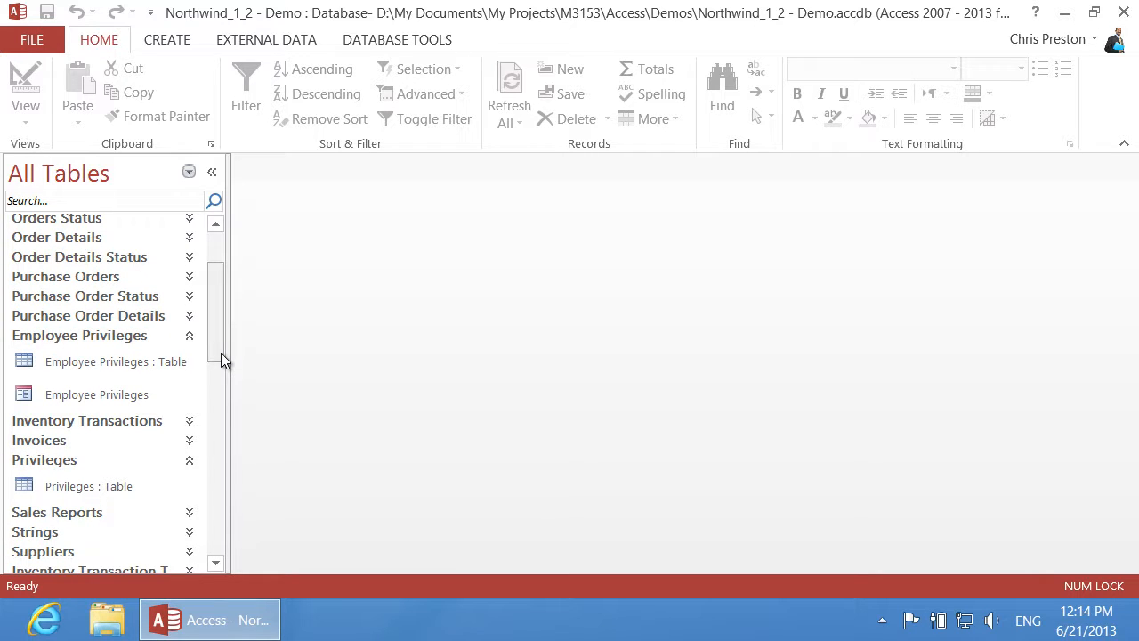
double_click(140, 394)
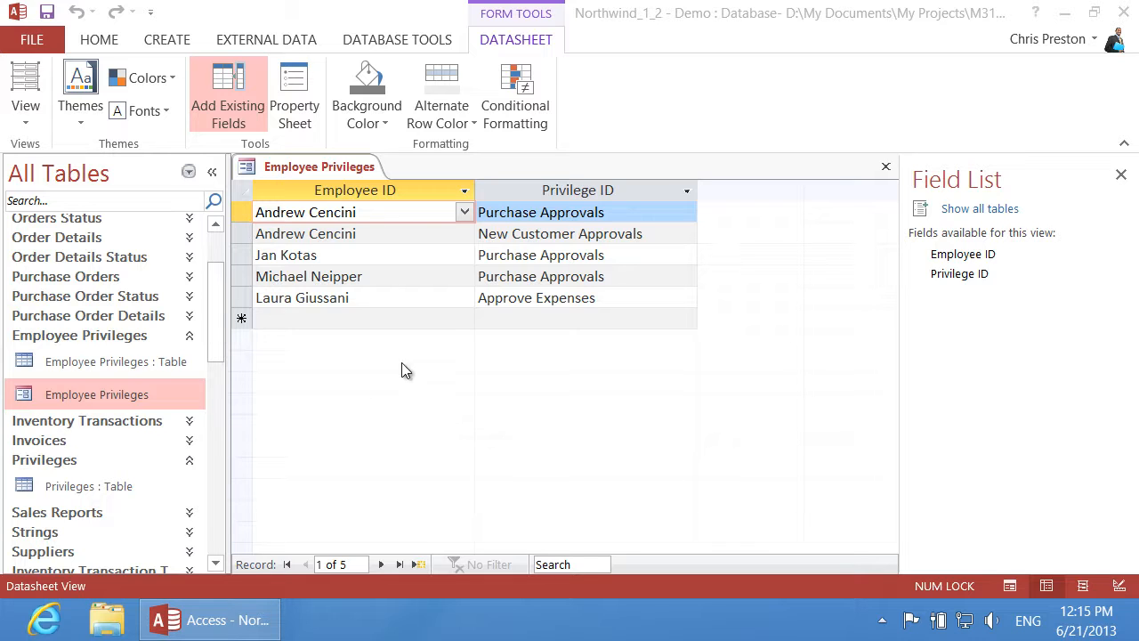
Step: Add and save a sixth Employee Privileges record granting the new employee Approve Expenses
click(472, 321)
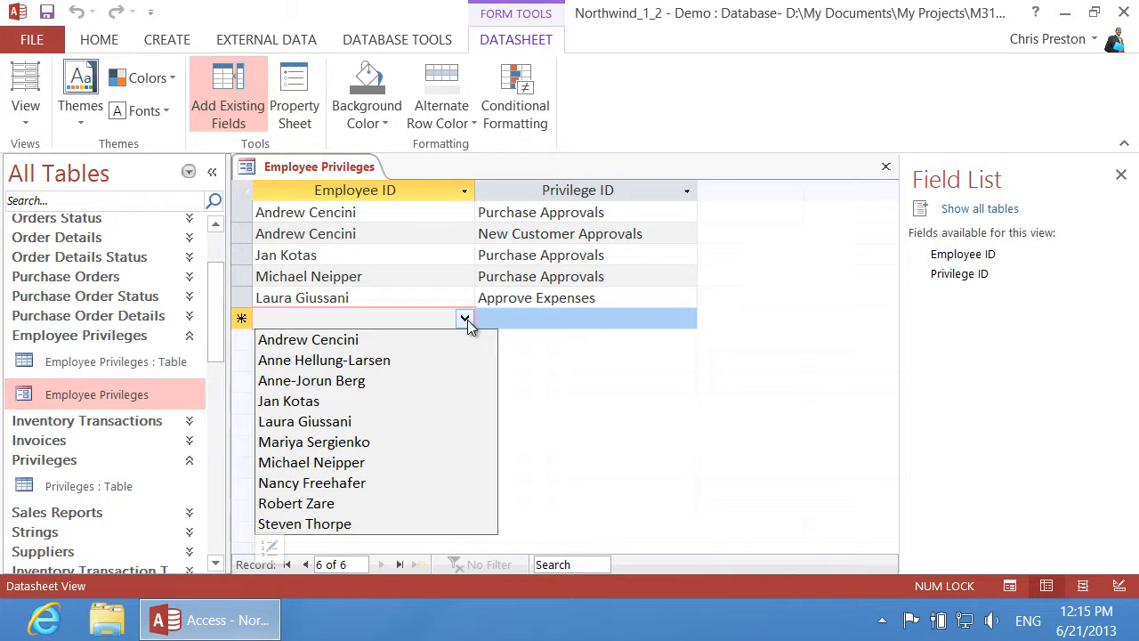
click(405, 380)
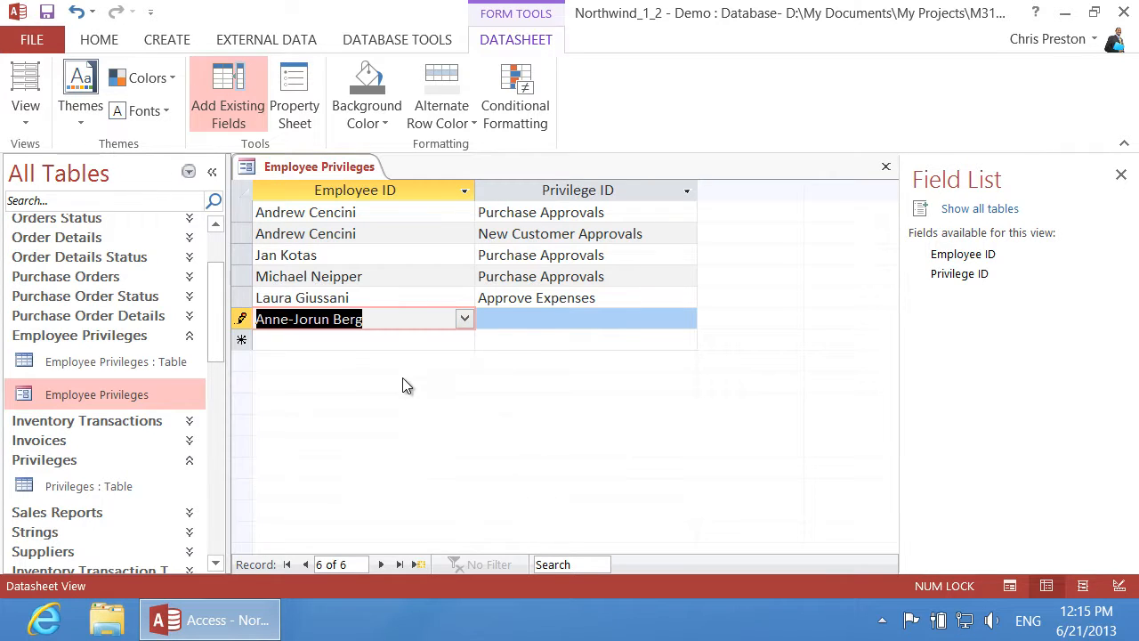
click(552, 325)
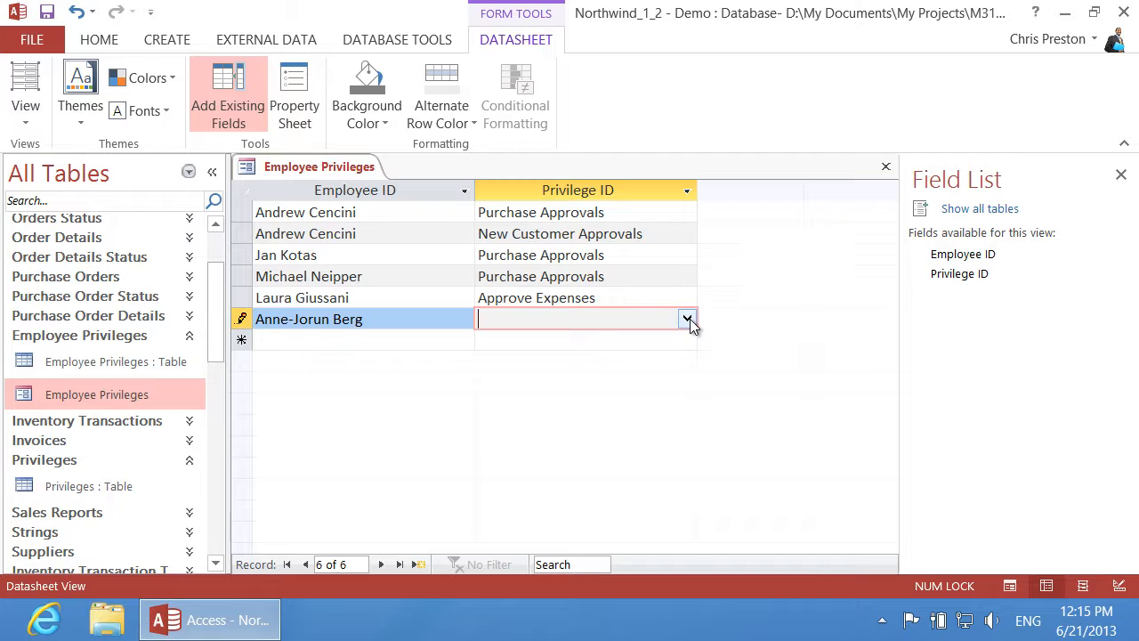
click(688, 319)
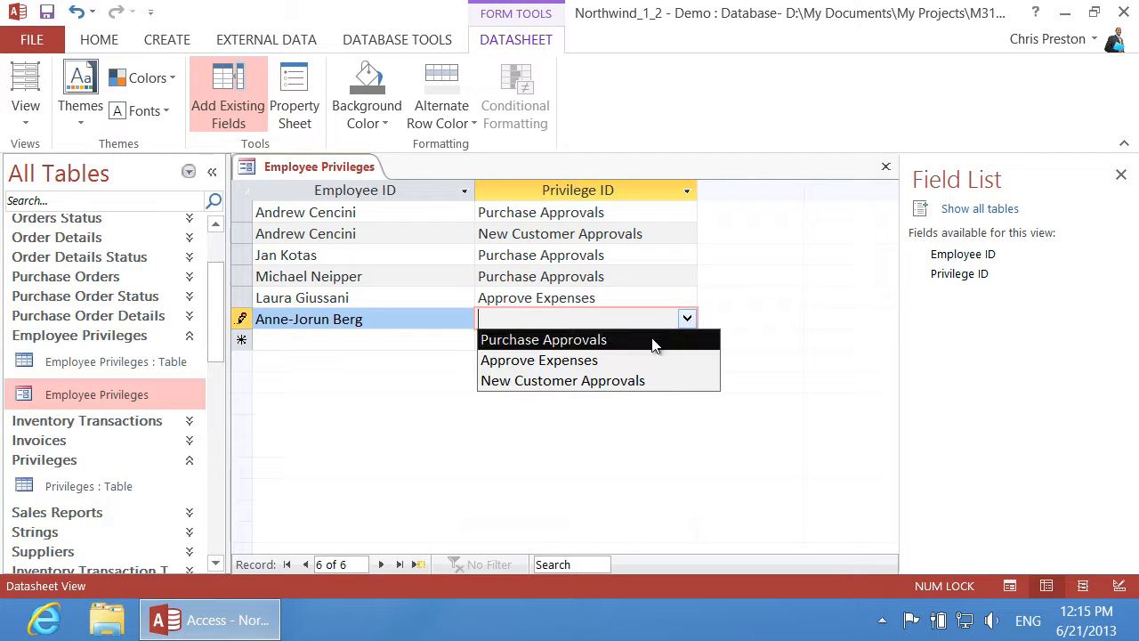
click(641, 361)
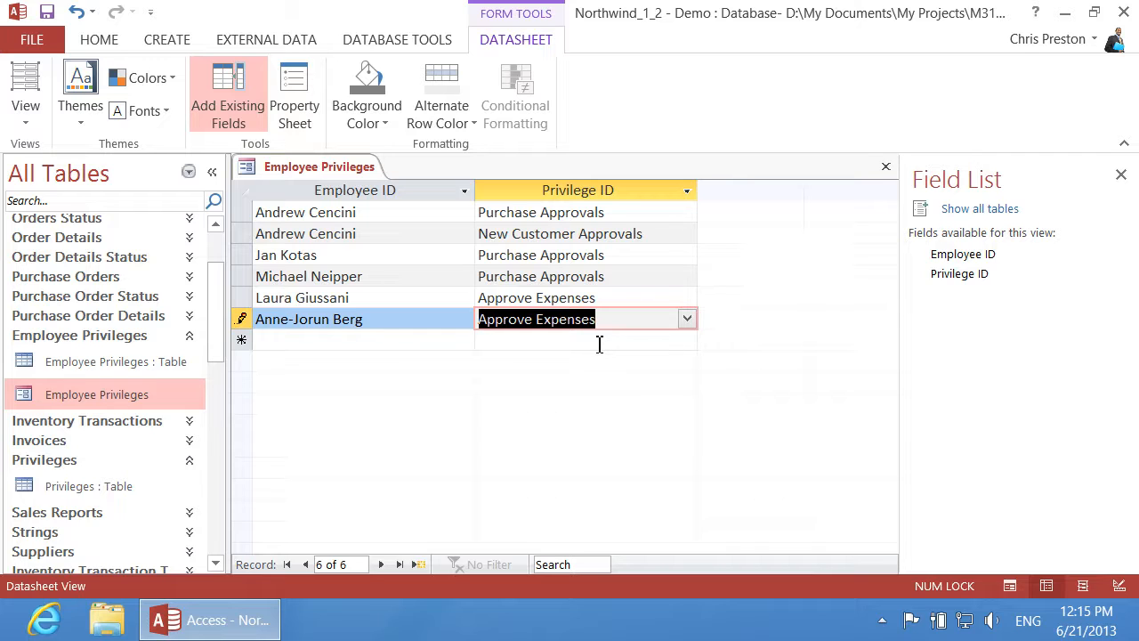
click(600, 342)
click(27, 123)
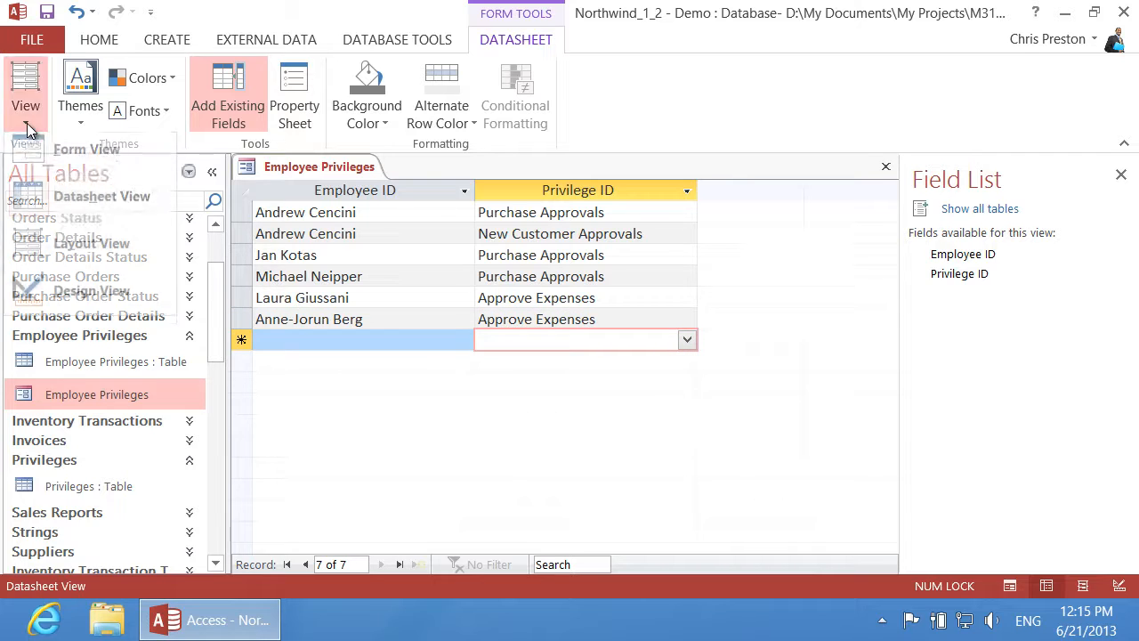
Step: Switch Employee Privileges to Form View and show record 6 of 6 with the new employee's Approve Expenses entry
click(58, 157)
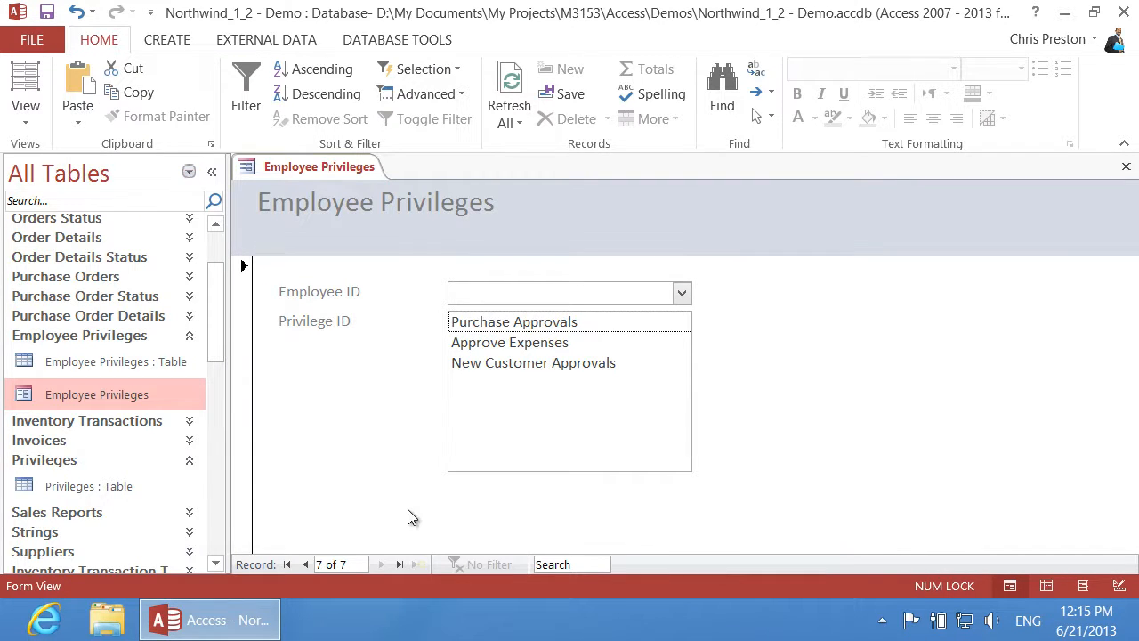
click(303, 564)
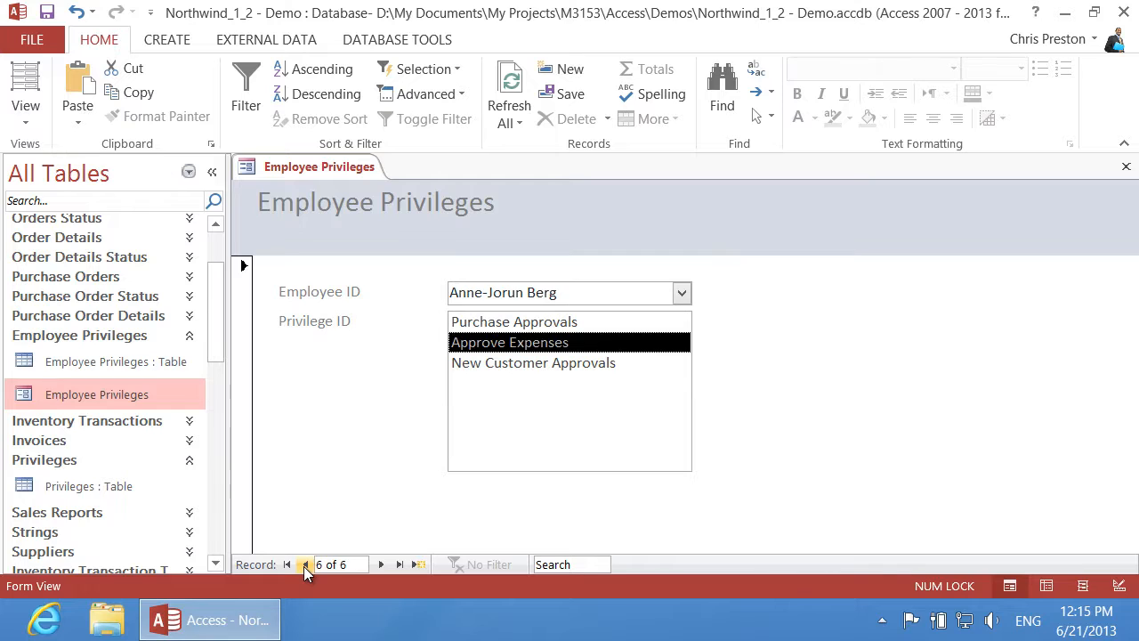